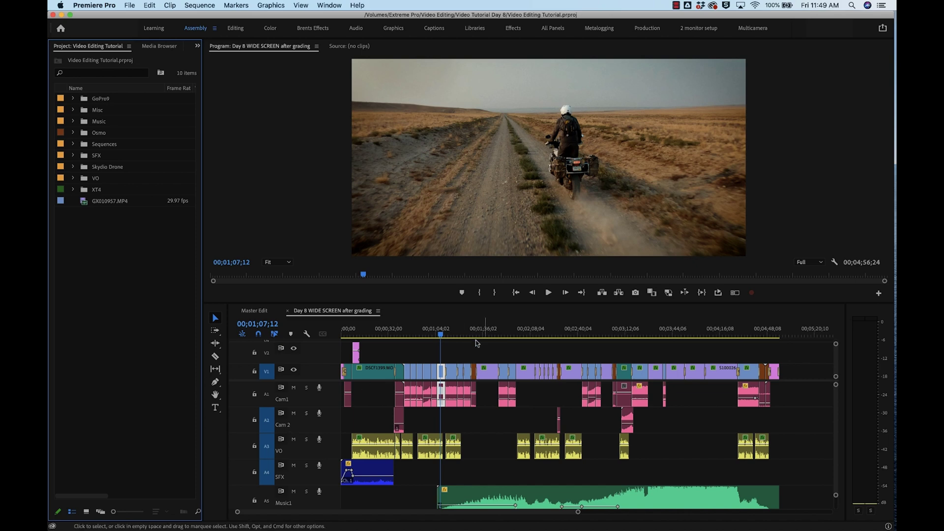
# Move the playhead to the drone shot at 00;01;59;06 and open the Export Settings dialog.
pyautogui.click(518, 320)
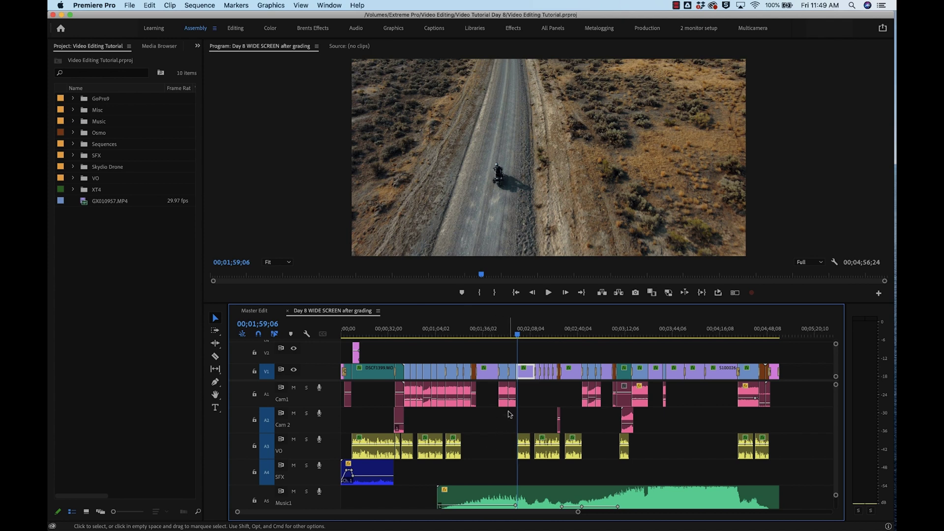
pyautogui.click(129, 5)
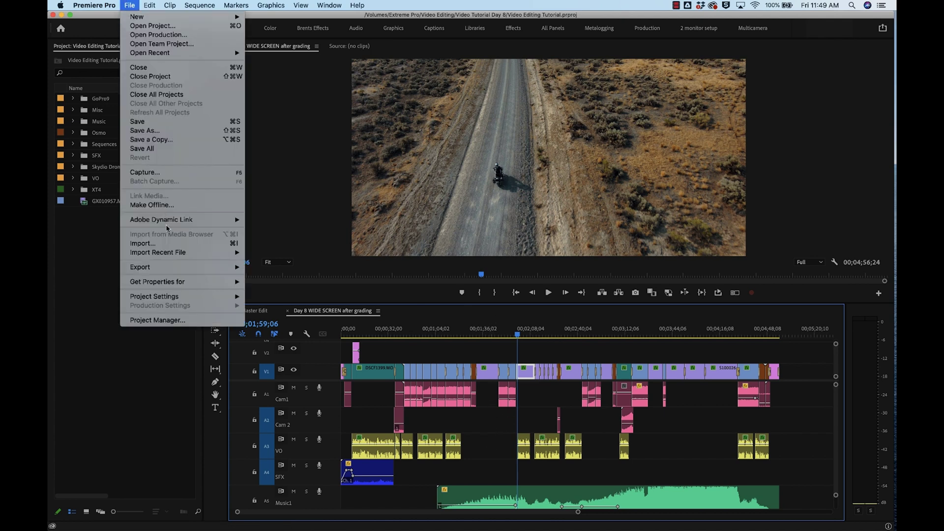
pyautogui.moveTo(174, 268)
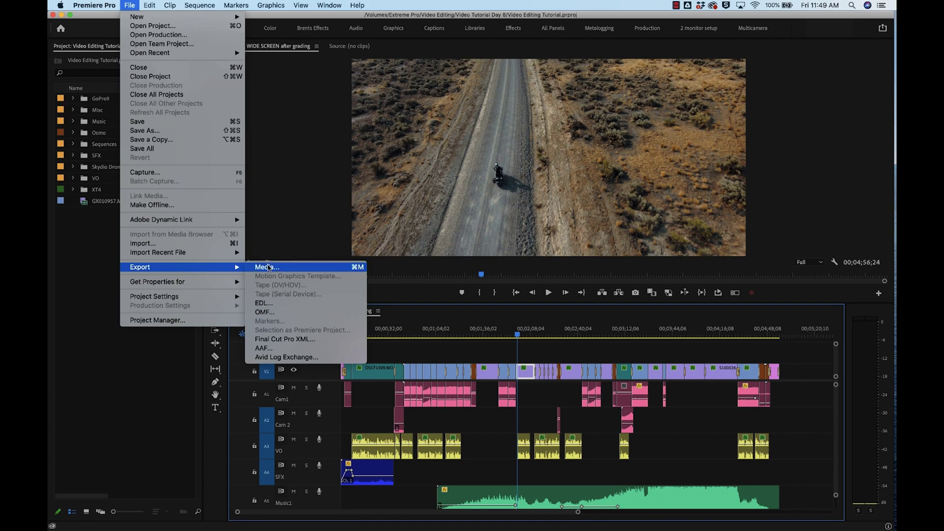
pyautogui.click(268, 267)
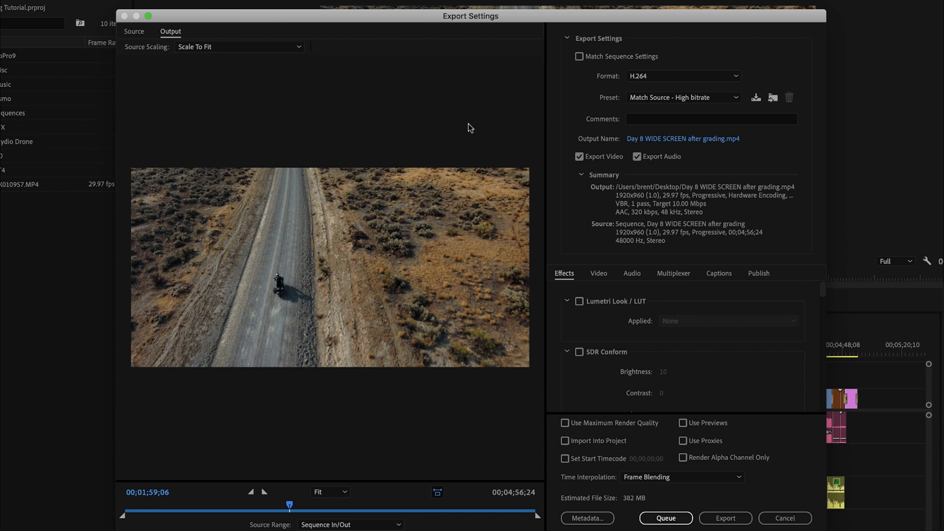
# Switch the export format to HEVC (H.265) and apply the custom H.265 preset for 2676x1504 output.
pyautogui.click(638, 98)
pyautogui.scroll(-2, 645, 261)
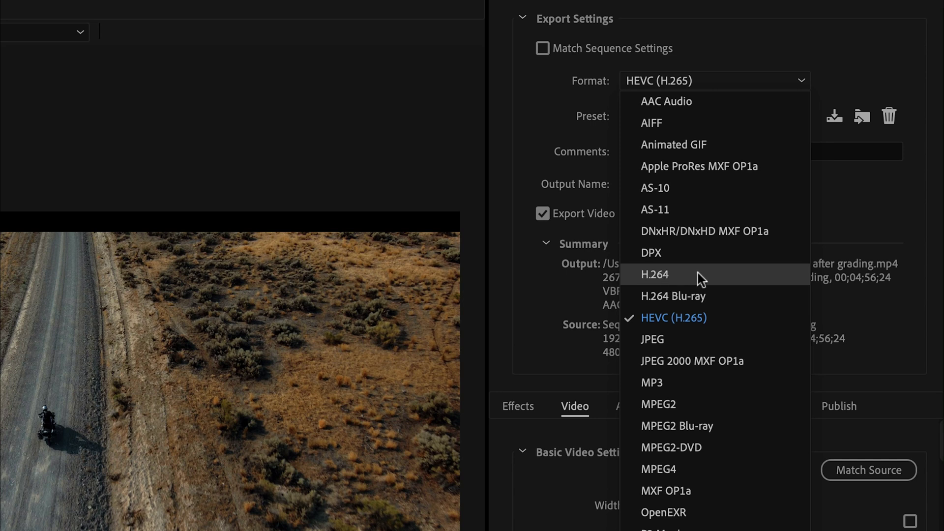
pyautogui.click(660, 317)
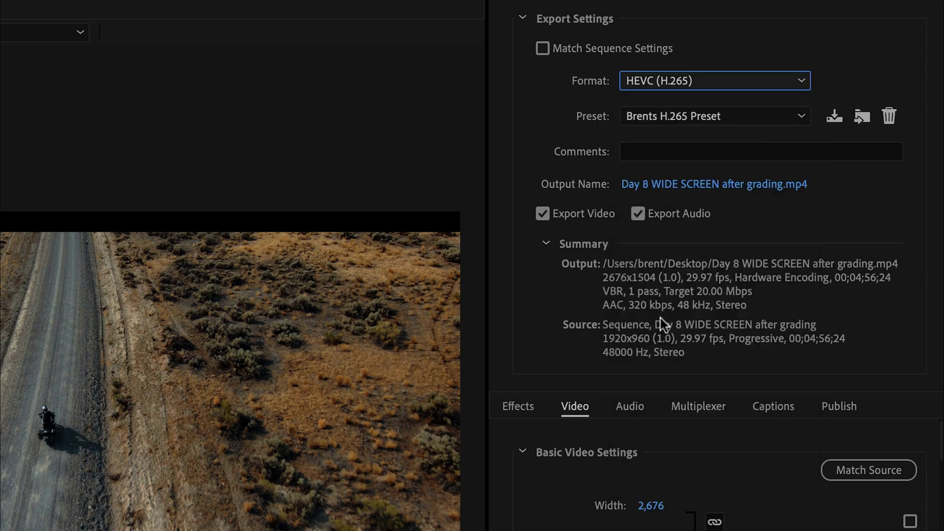
pyautogui.click(694, 117)
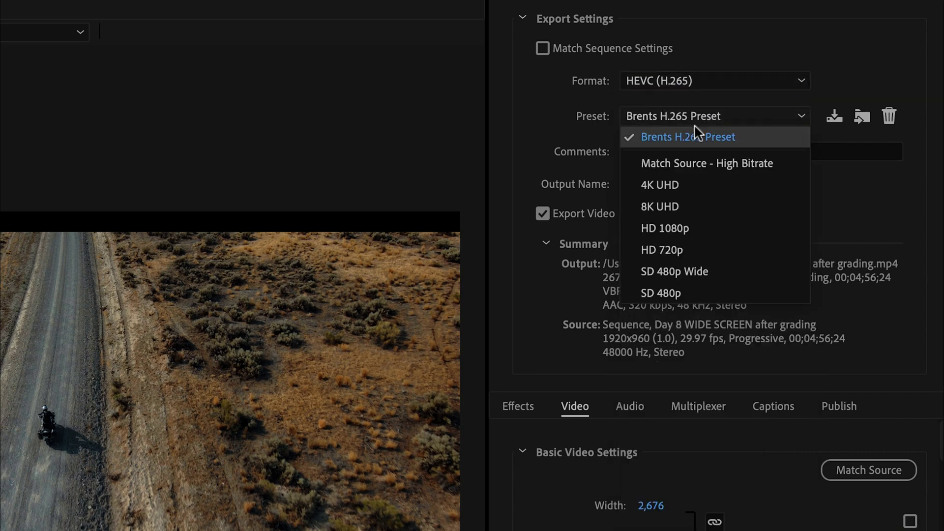
pyautogui.click(860, 72)
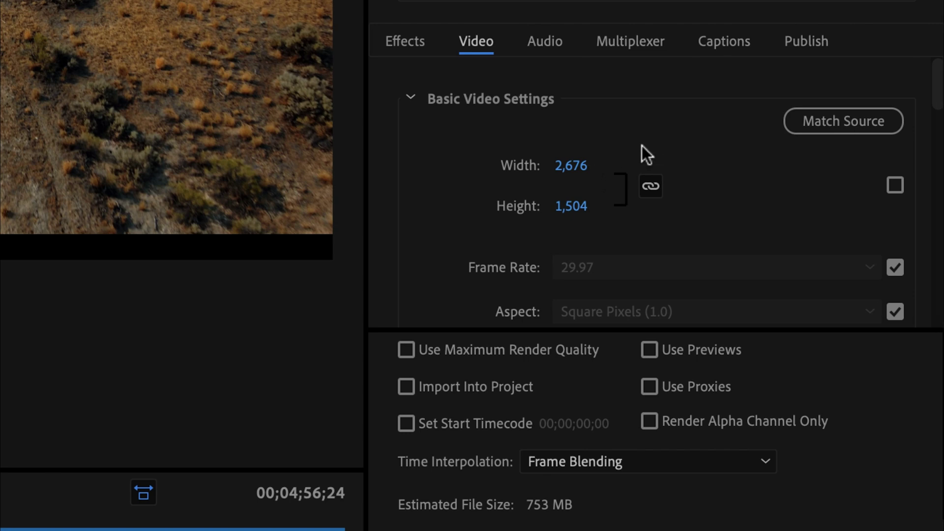
# Review the Basic Video Settings showing the 2,676 × 1,504 frame size.
pyautogui.scroll(-10, 642, 145)
# Set bitrate encoding to VBR, 1 pass with a 25 Mbps target bitrate.
pyautogui.scroll(6, 641, 145)
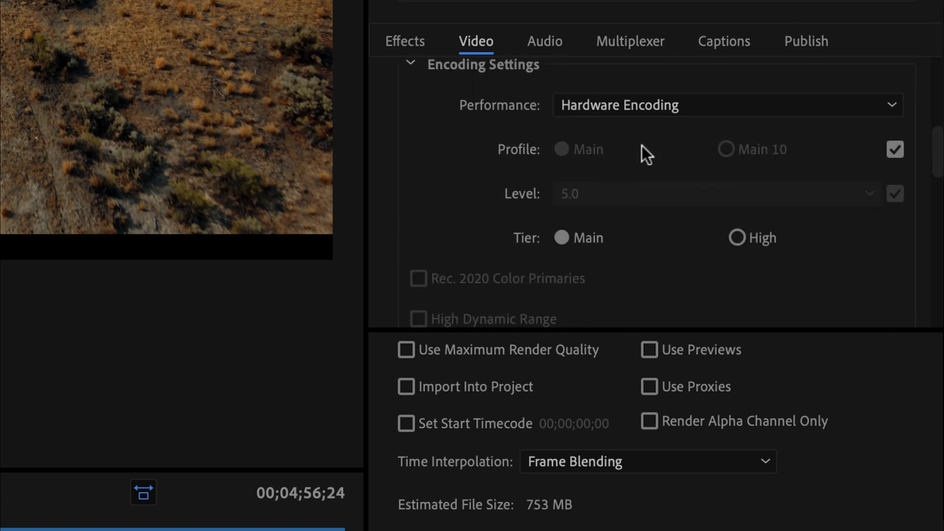
pyautogui.scroll(-8, 642, 146)
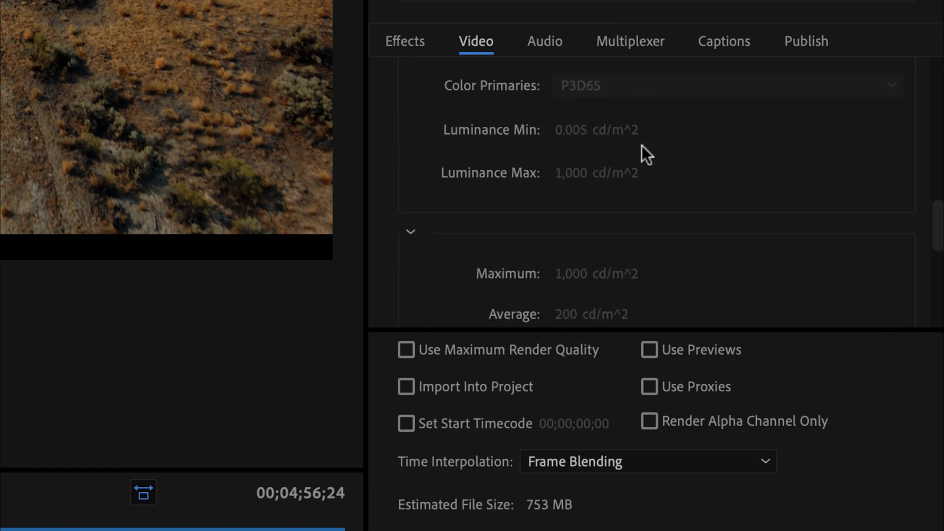
pyautogui.scroll(-5, 642, 146)
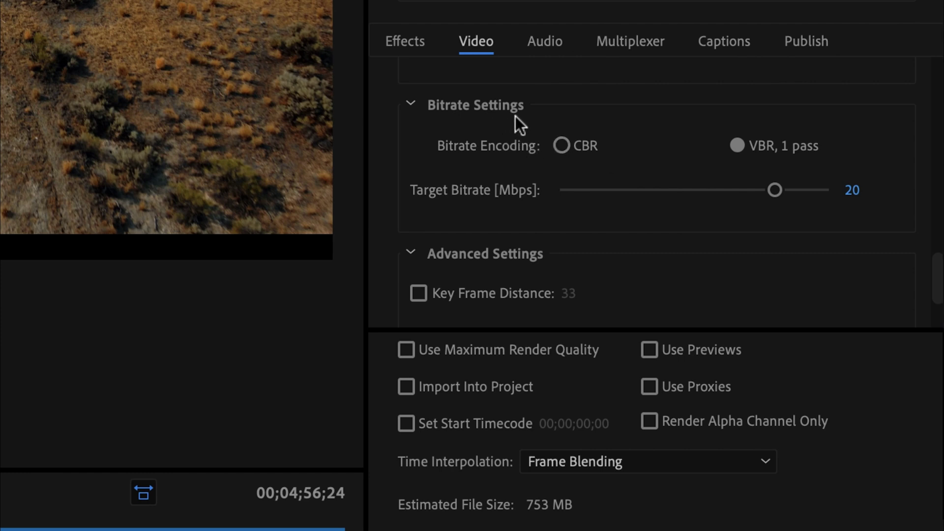
pyautogui.click(739, 145)
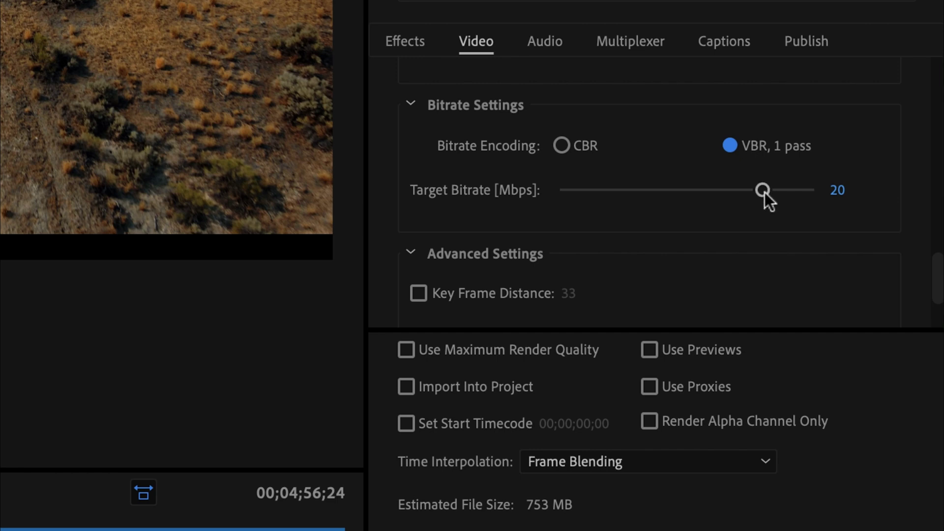
pyautogui.moveTo(765, 192); pyautogui.dragTo(832, 193)
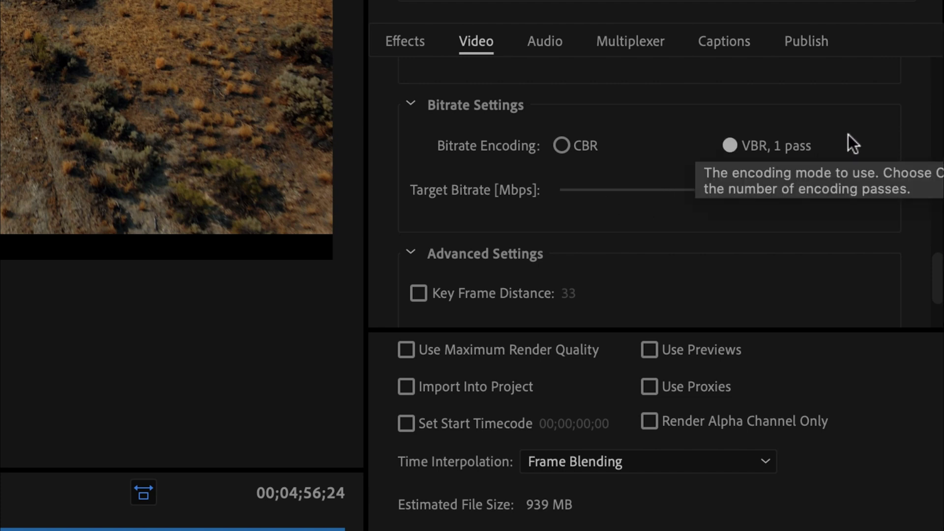
pyautogui.scroll(-3, 848, 134)
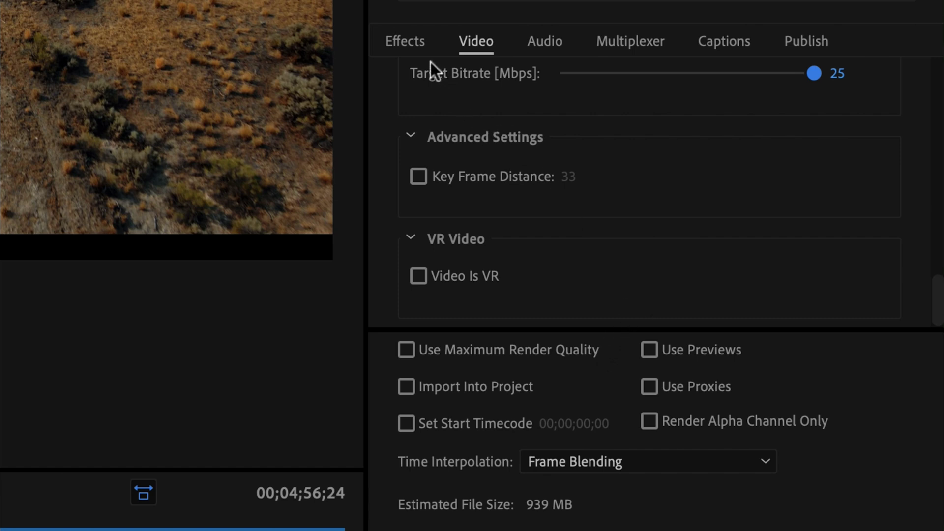
pyautogui.click(403, 40)
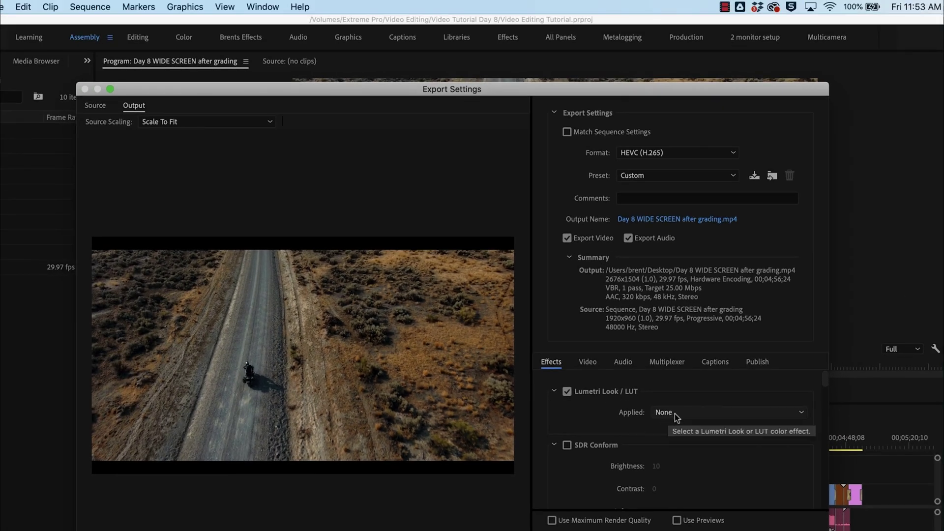
# Choose QT Gamma Compensation.cube from the LUTS folder for the Lumetri Look / LUT Applied setting.
pyautogui.click(675, 414)
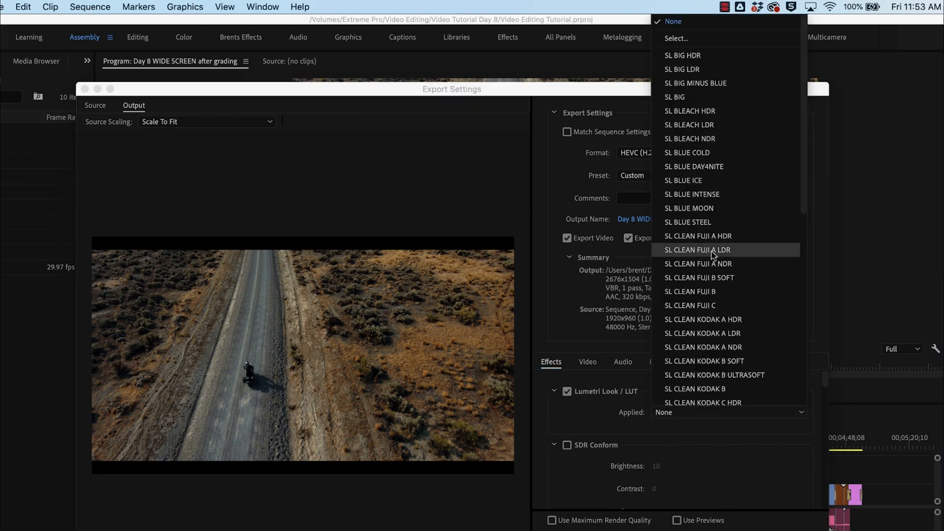
pyautogui.click(685, 40)
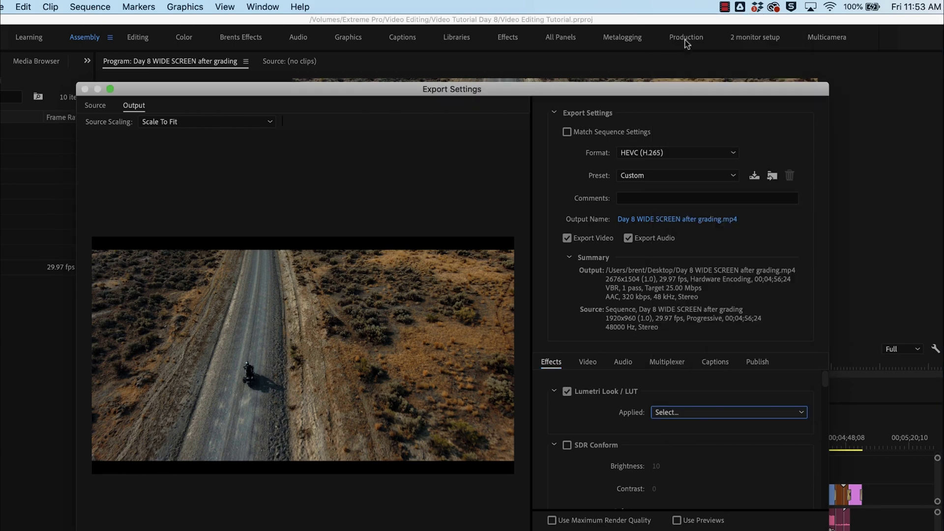
pyautogui.click(246, 235)
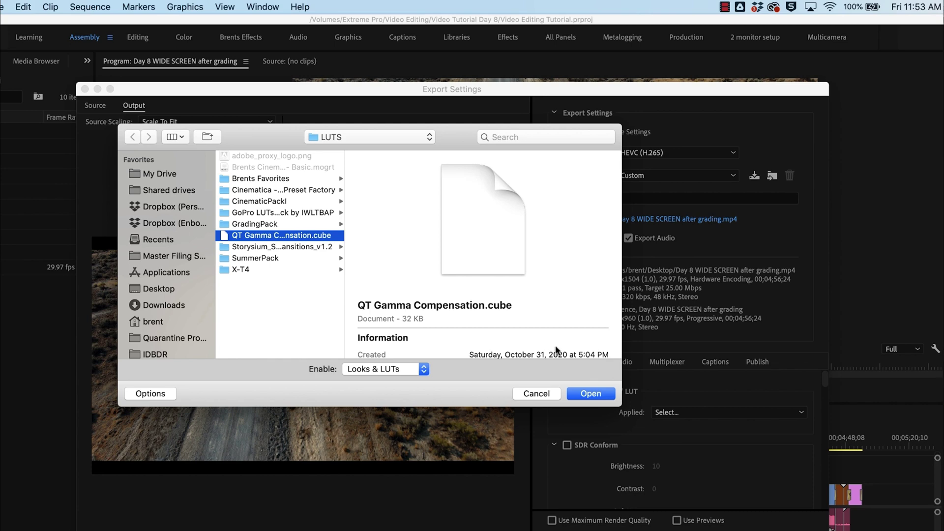
pyautogui.click(591, 394)
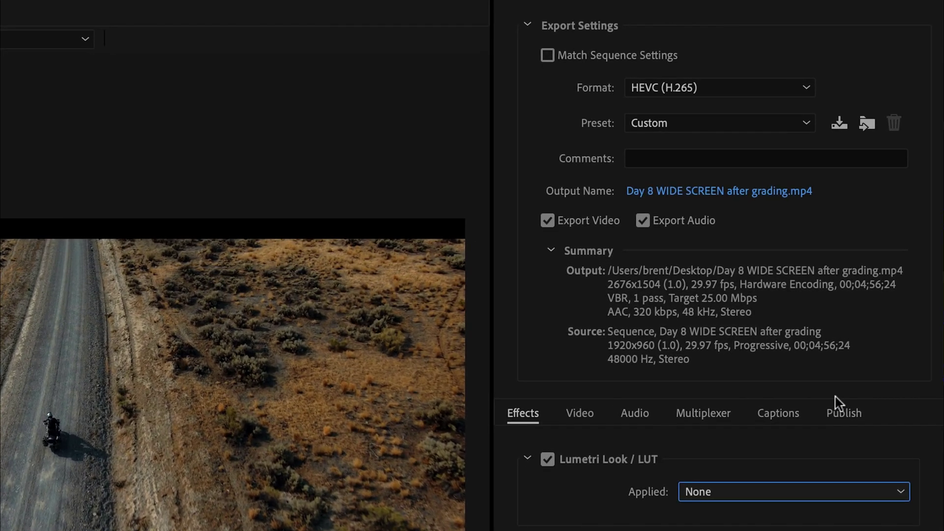
# Cancel the preset save and the running encode, then close Export Settings without exporting.
pyautogui.click(838, 123)
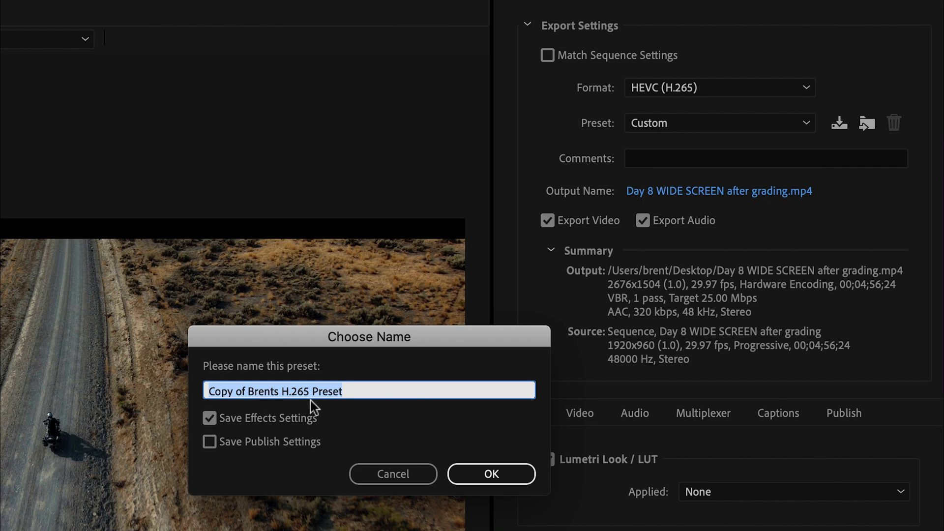
pyautogui.click(399, 475)
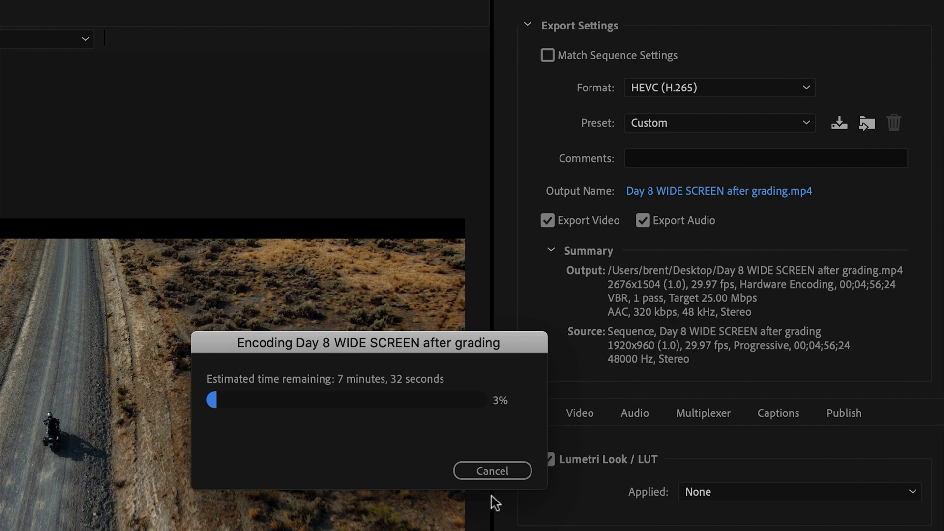
pyautogui.click(494, 469)
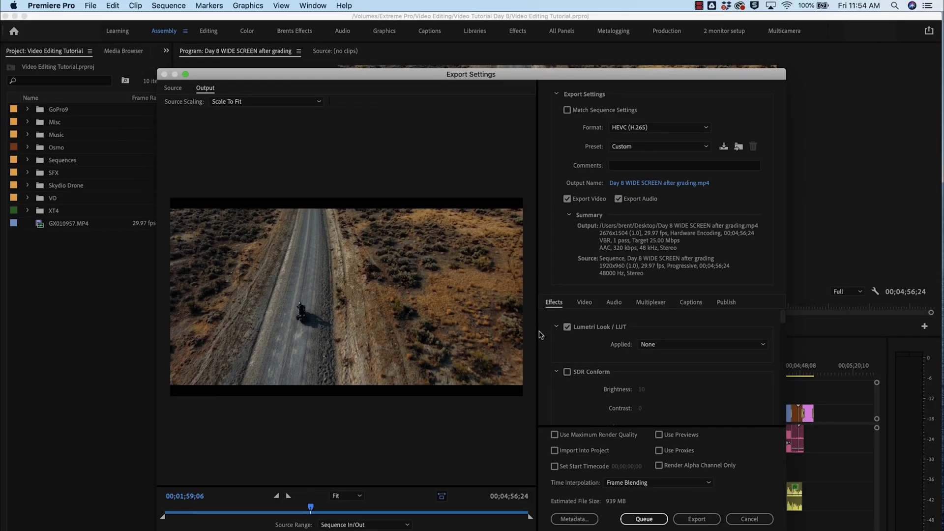
pyautogui.click(749, 518)
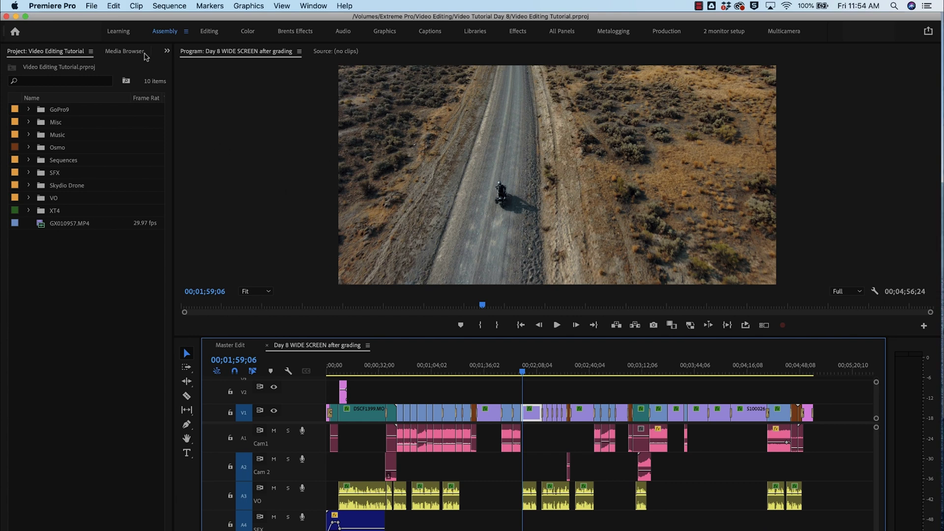
pyautogui.click(92, 6)
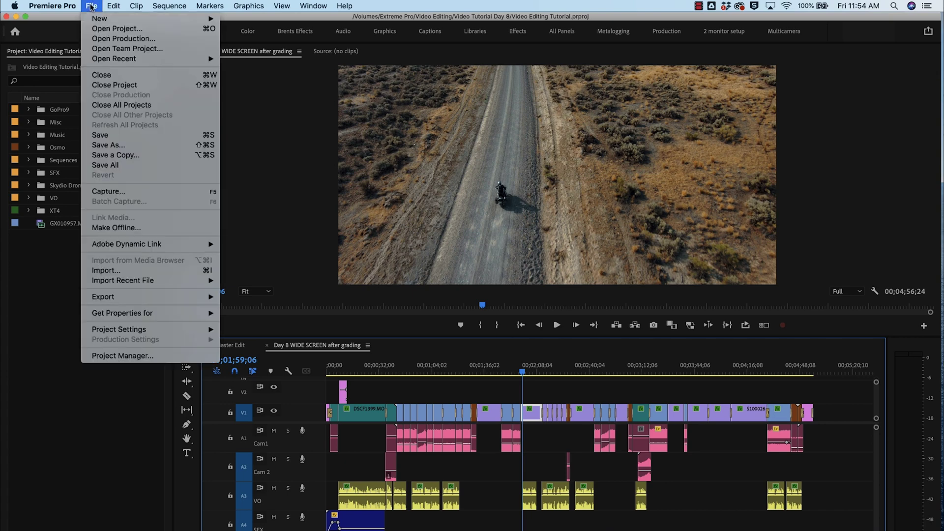
# Open the Project Manager, add the Master Edit sequence, and turn off Include Preview Files.
pyautogui.click(119, 356)
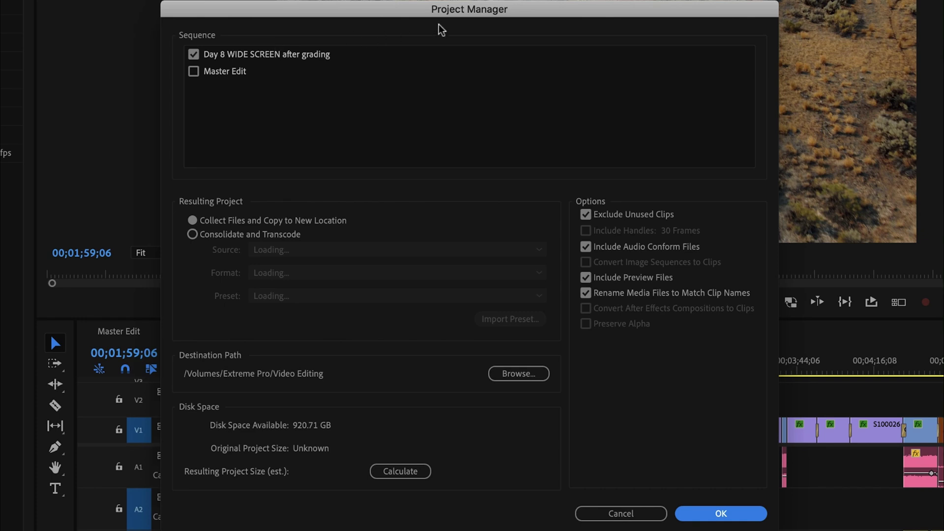
pyautogui.click(193, 71)
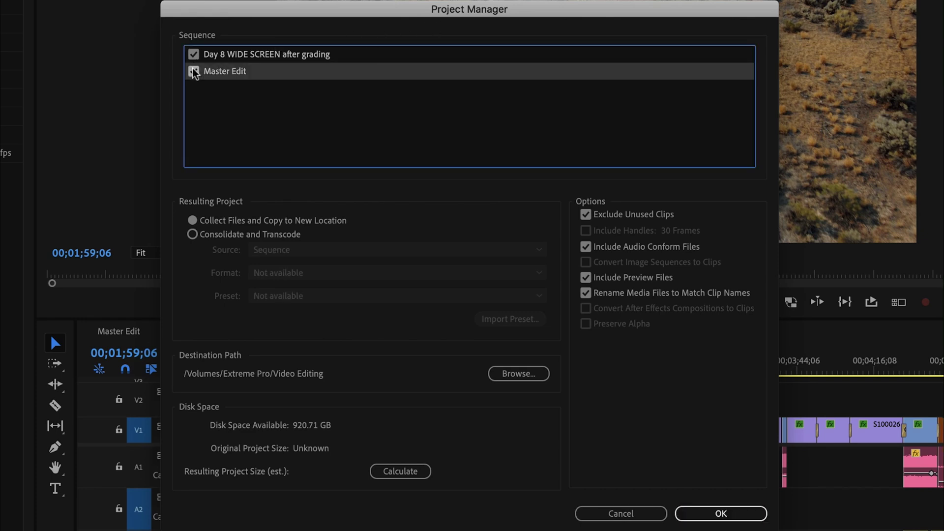
pyautogui.click(585, 278)
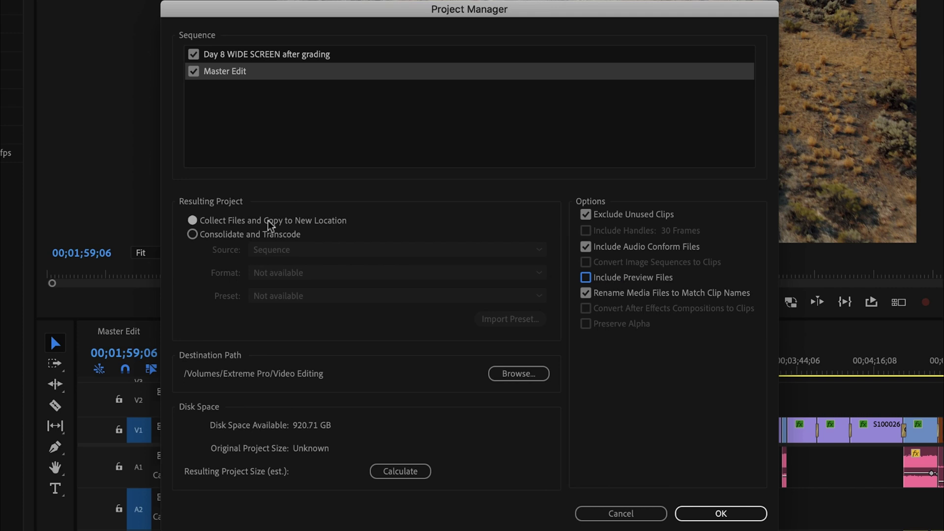
# Set the resulting project to Consolidate and Transcode instead of Collect Files and Copy.
pyautogui.click(193, 221)
pyautogui.click(193, 235)
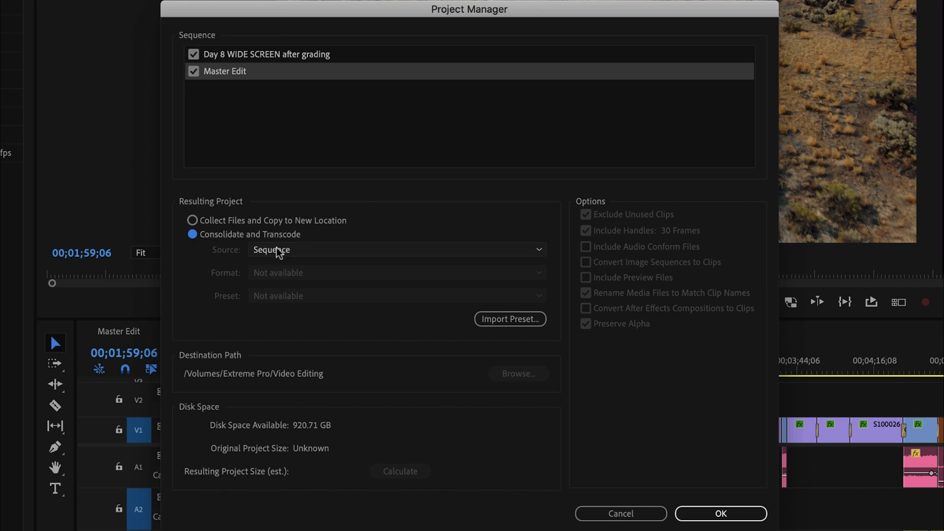
# Cancel the Project Manager dialog without archiving the project.
pyautogui.click(621, 514)
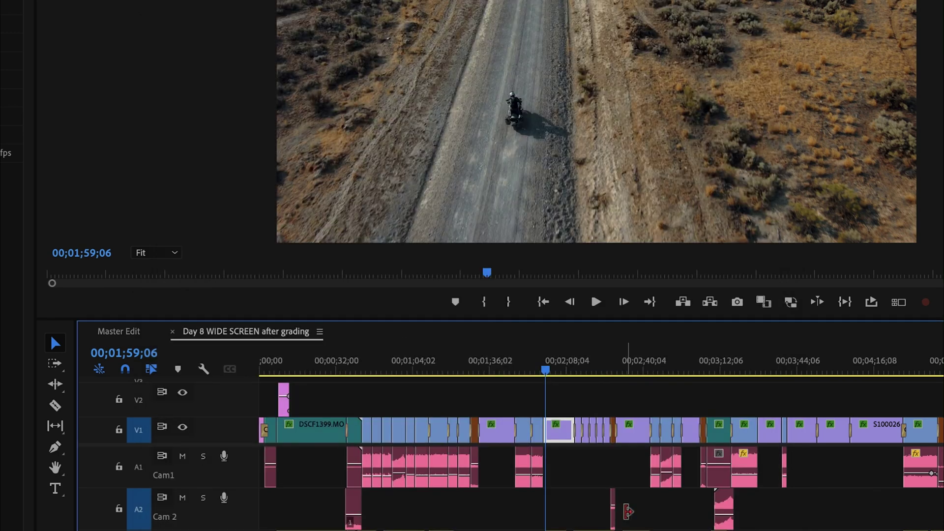